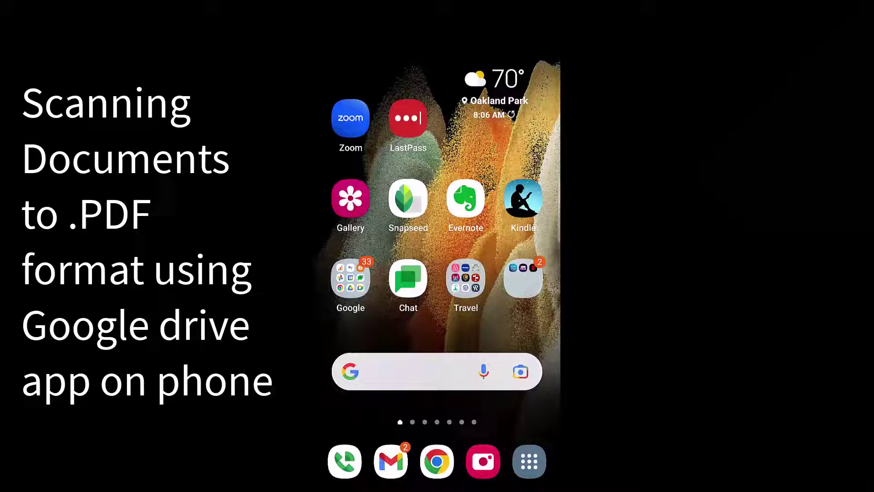
Launch Google Drive from the Google apps folder and start a new document scan.
{"action": "left_click", "coordinate": [350, 278]}
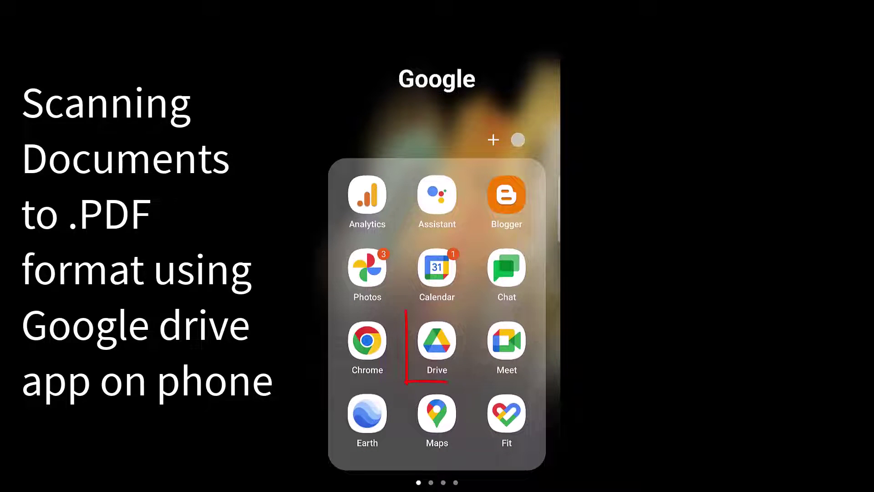
{"action": "left_click", "coordinate": [437, 340]}
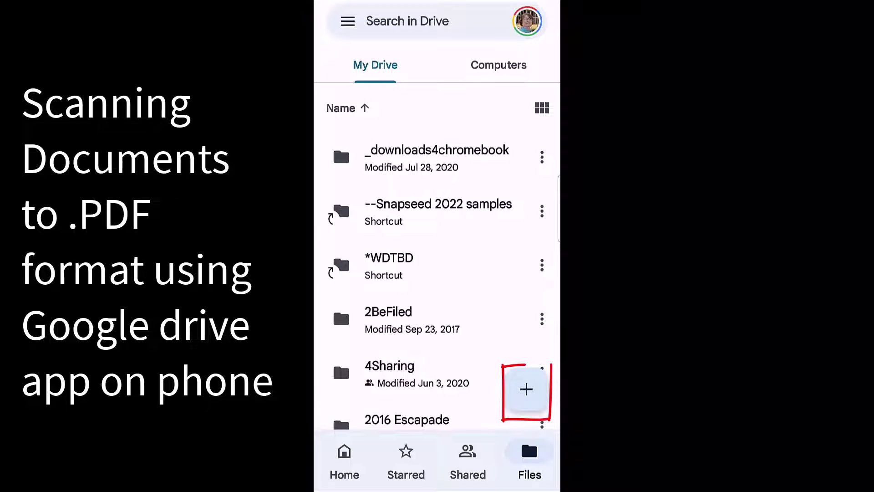
{"action": "left_click", "coordinate": [526, 388]}
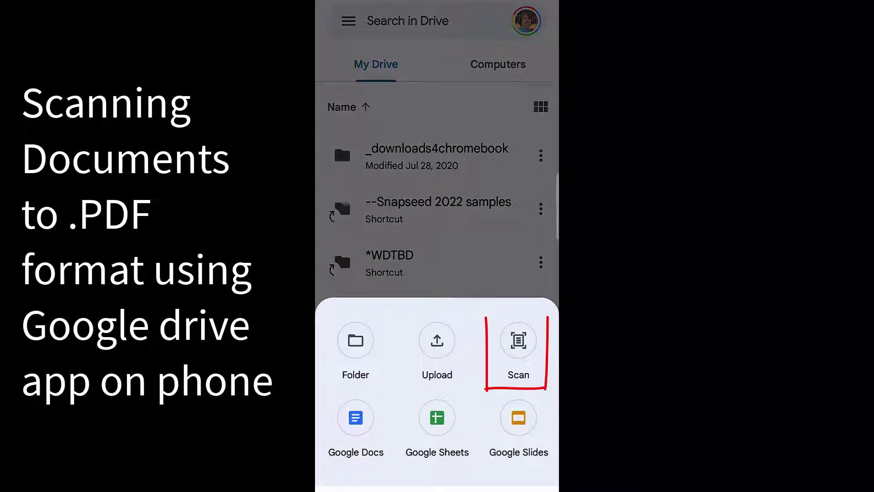
{"action": "left_click", "coordinate": [518, 341]}
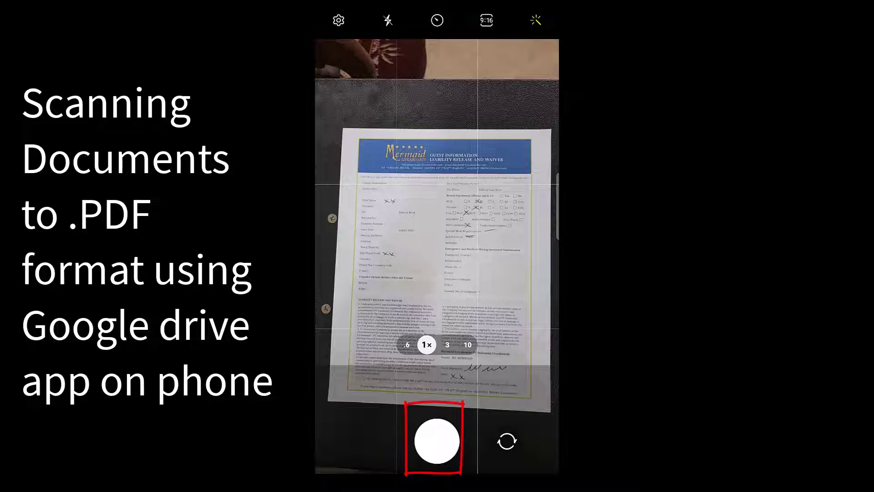
Capture the Mermaid liability release form as one page and convert it to PDF.
{"action": "left_click", "coordinate": [436, 440]}
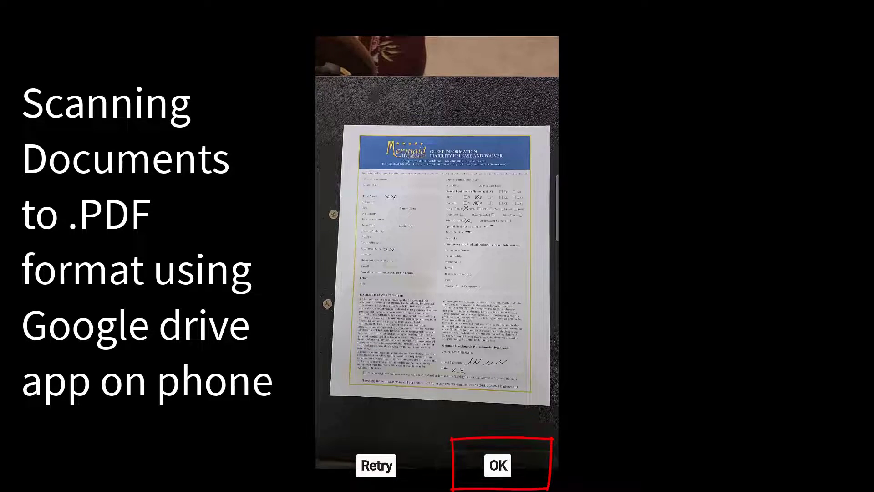
{"action": "left_click", "coordinate": [497, 465]}
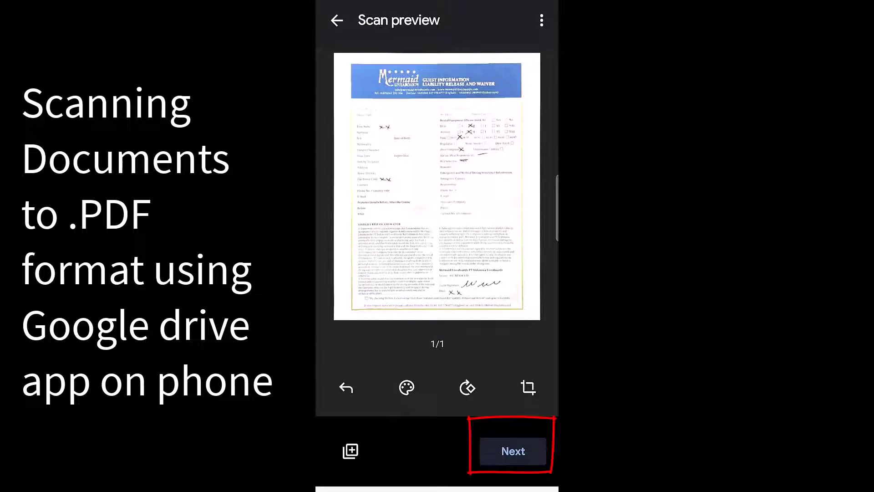
{"action": "left_click", "coordinate": [513, 451]}
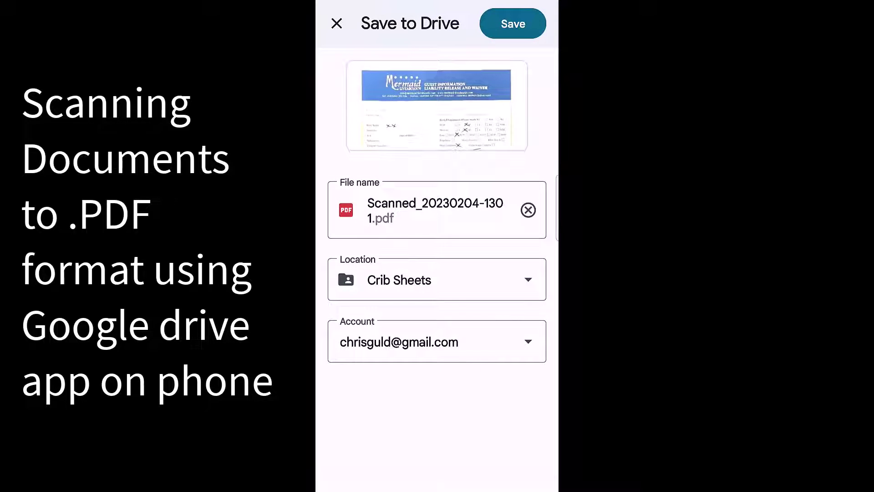
Name the scan 'mermaid release' and browse from My Drive into the Travel folder.
{"action": "left_click", "coordinate": [426, 204]}
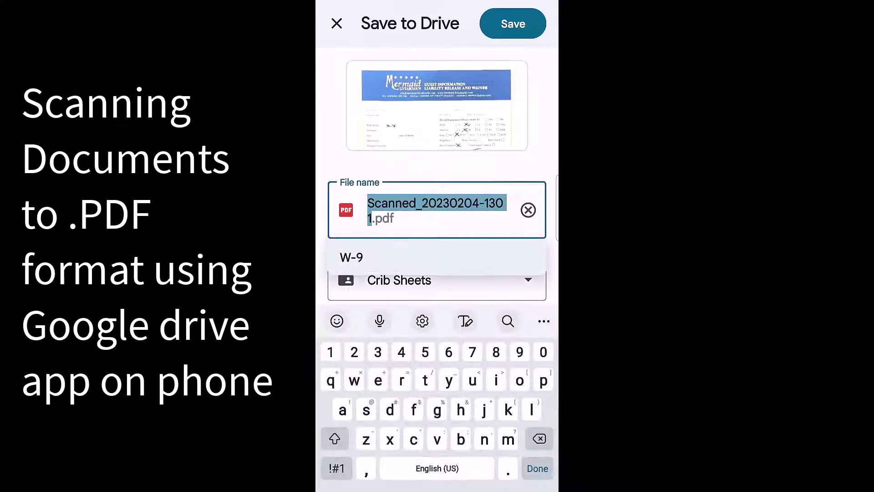
{"action": "type", "text": "mermaid "}
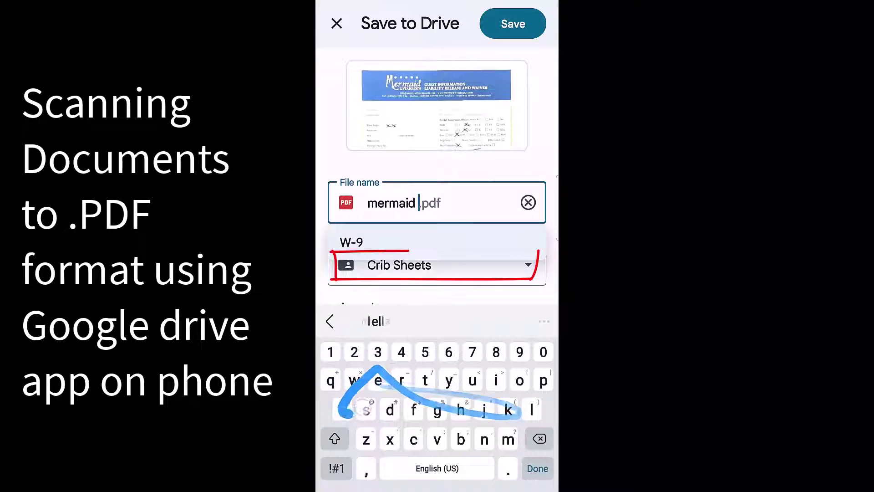
{"action": "type", "text": "release"}
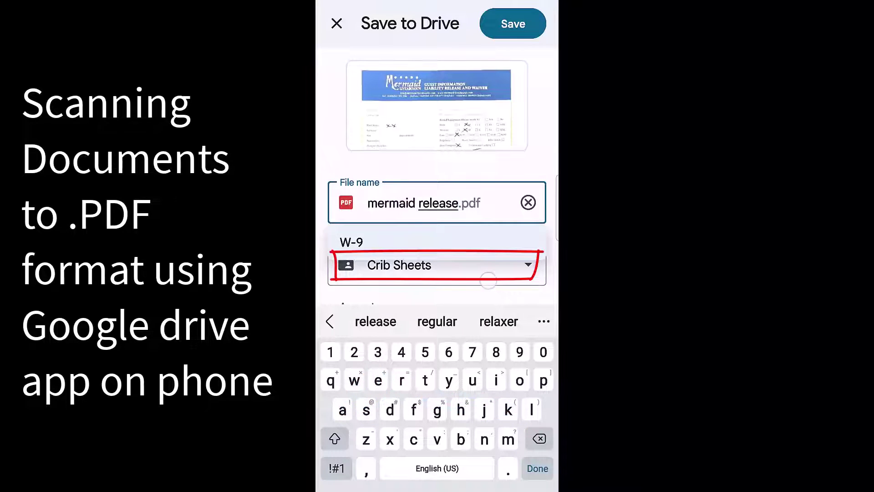
{"action": "left_click", "coordinate": [488, 280]}
{"action": "left_click", "coordinate": [336, 23]}
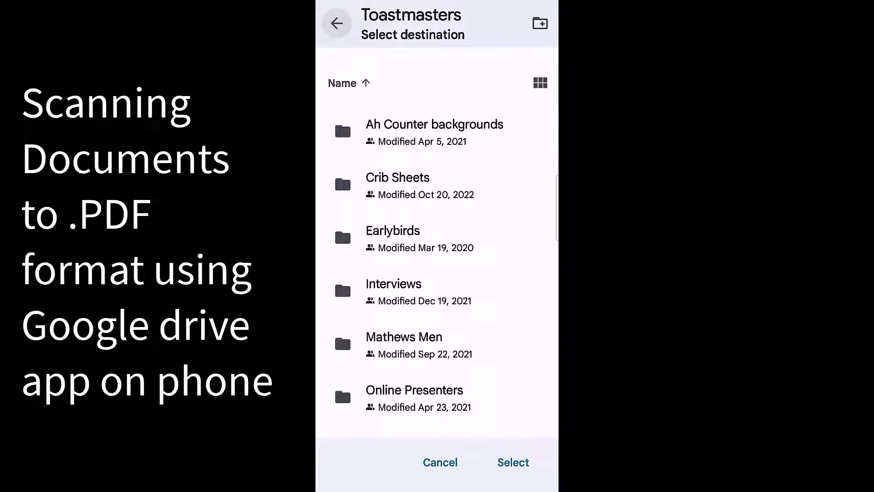
{"action": "left_click", "coordinate": [336, 23]}
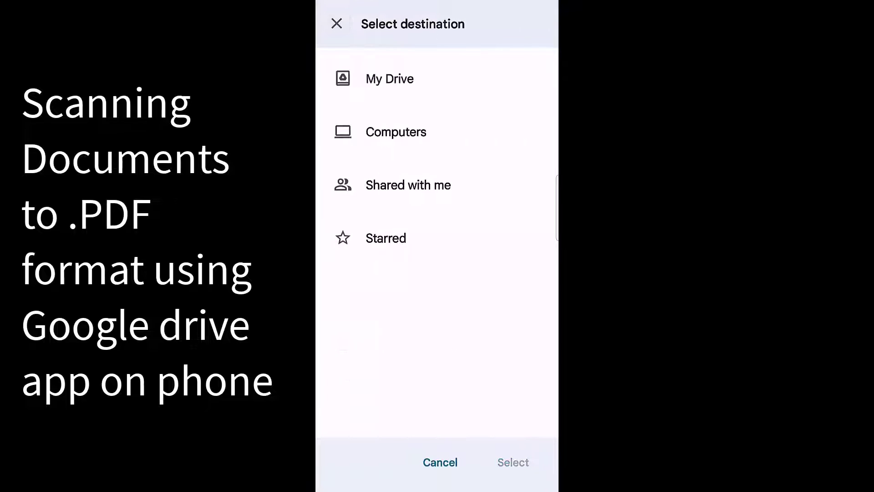
{"action": "scroll", "coordinate": [477, 332], "scroll_direction": "down", "scroll_amount": 15}
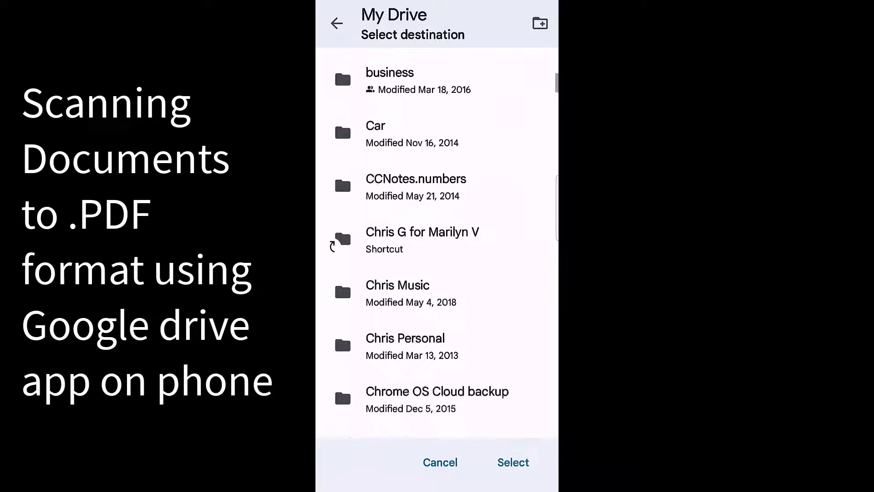
{"action": "scroll", "coordinate": [501, 227], "scroll_direction": "down", "scroll_amount": 5}
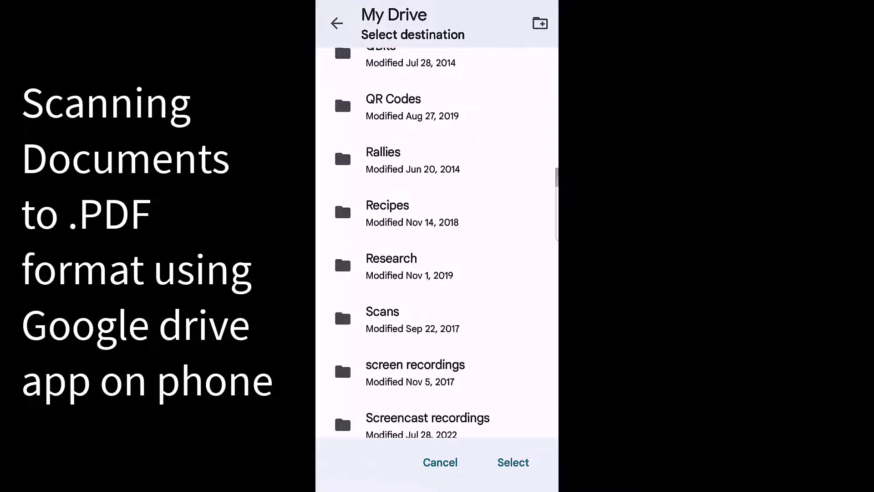
{"action": "scroll", "coordinate": [468, 287], "scroll_direction": "down", "scroll_amount": 4}
{"action": "scroll", "coordinate": [462, 361], "scroll_direction": "down", "scroll_amount": 6}
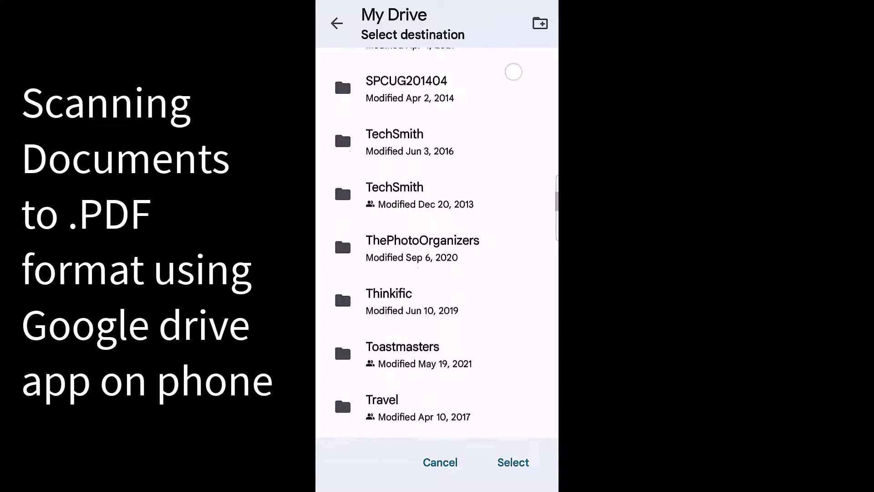
{"action": "left_click", "coordinate": [402, 411]}
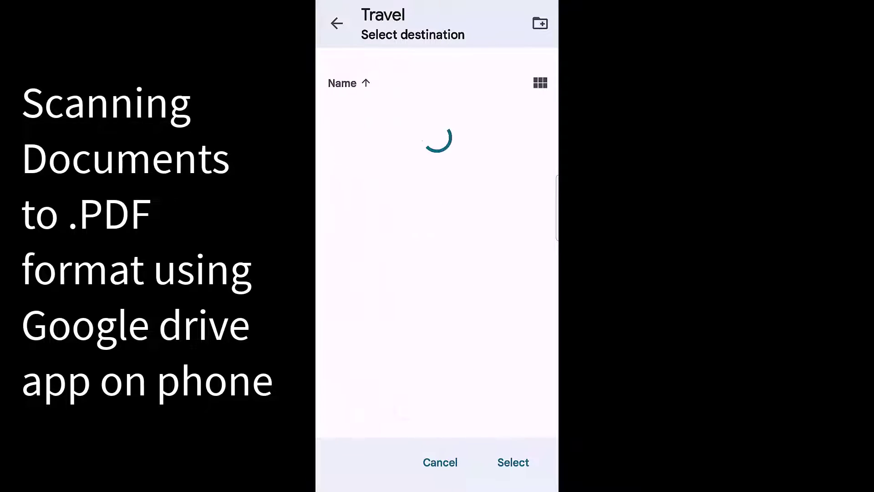
Save the PDF into Travel > 2023 > 02-Feb: Togian Islands.
{"action": "scroll", "coordinate": [476, 367], "scroll_direction": "down", "scroll_amount": 7}
{"action": "scroll", "coordinate": [437, 227], "scroll_direction": "down", "scroll_amount": 2}
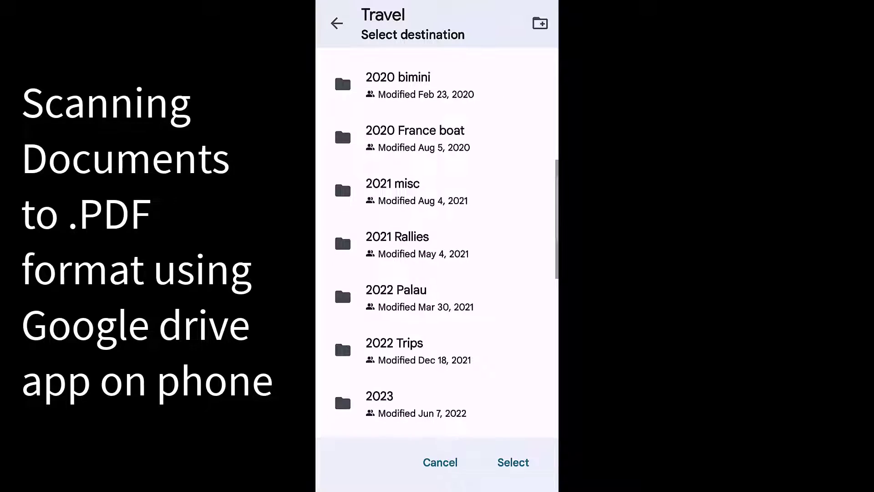
{"action": "scroll", "coordinate": [437, 228], "scroll_direction": "down", "scroll_amount": 3}
{"action": "left_click", "coordinate": [400, 277]}
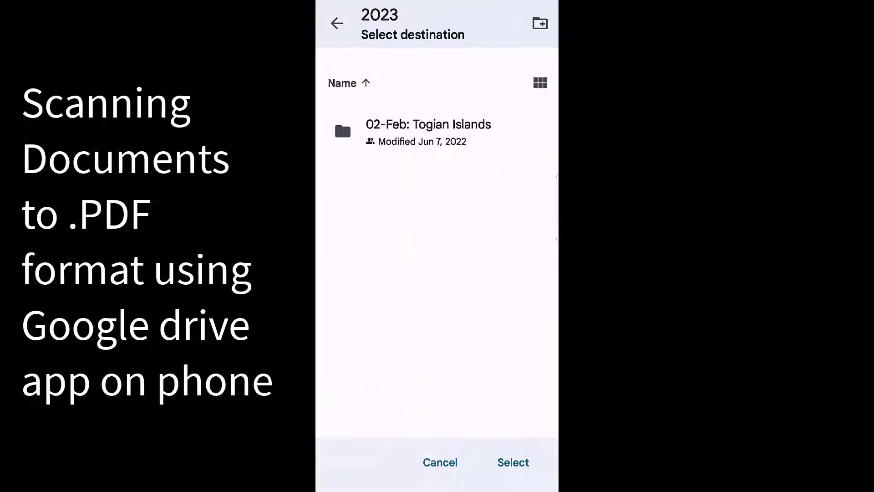
{"action": "left_click", "coordinate": [428, 130]}
{"action": "left_click", "coordinate": [513, 462]}
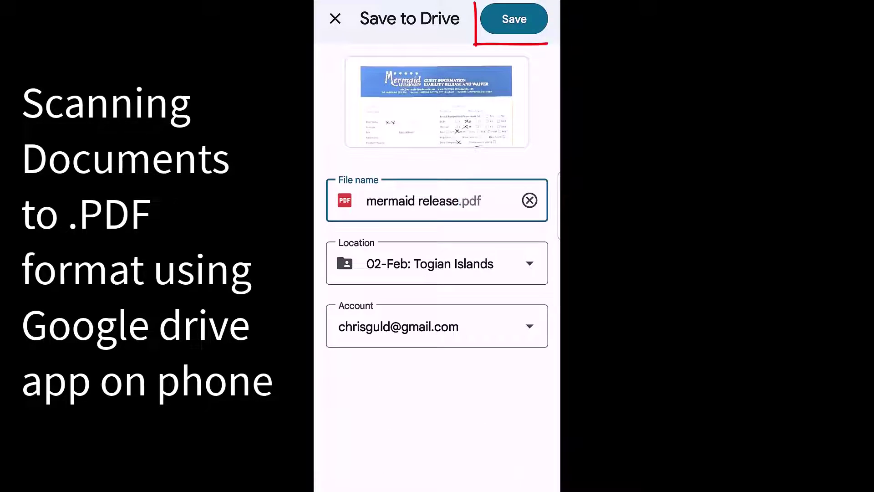
{"action": "left_click", "coordinate": [513, 19]}
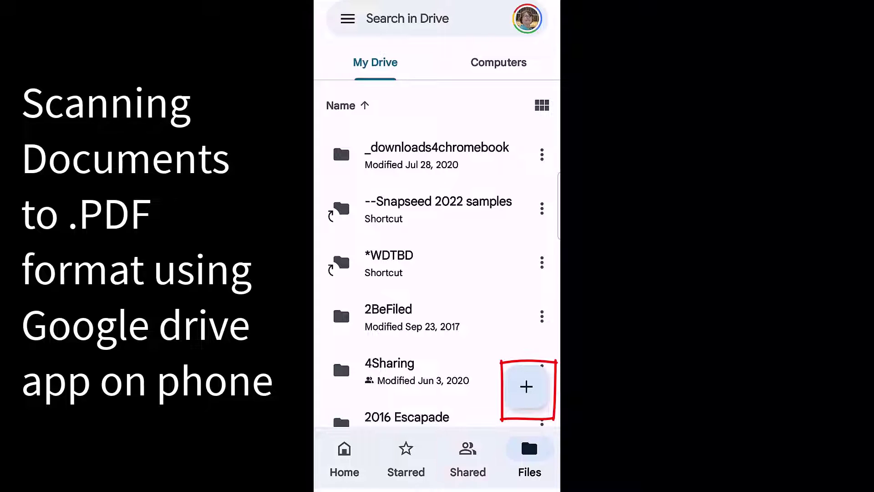
Start a new scan and capture the guest information form as the first page.
{"action": "left_click", "coordinate": [526, 387]}
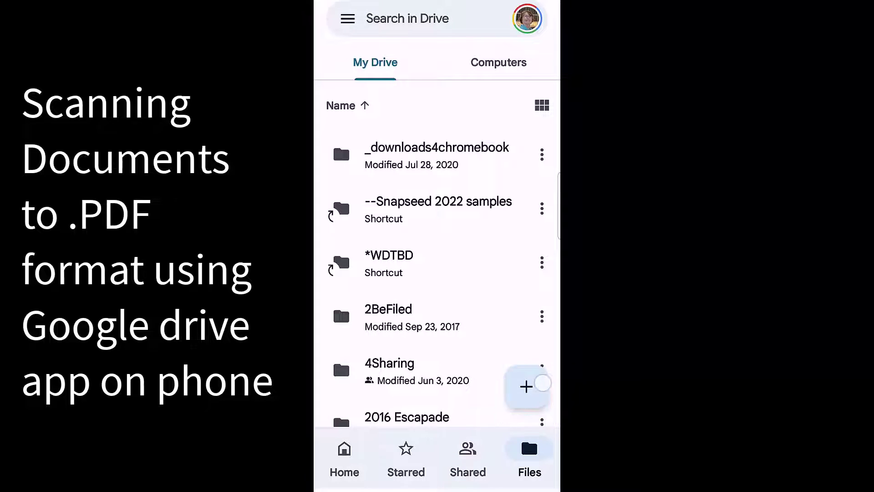
{"action": "left_click", "coordinate": [519, 341]}
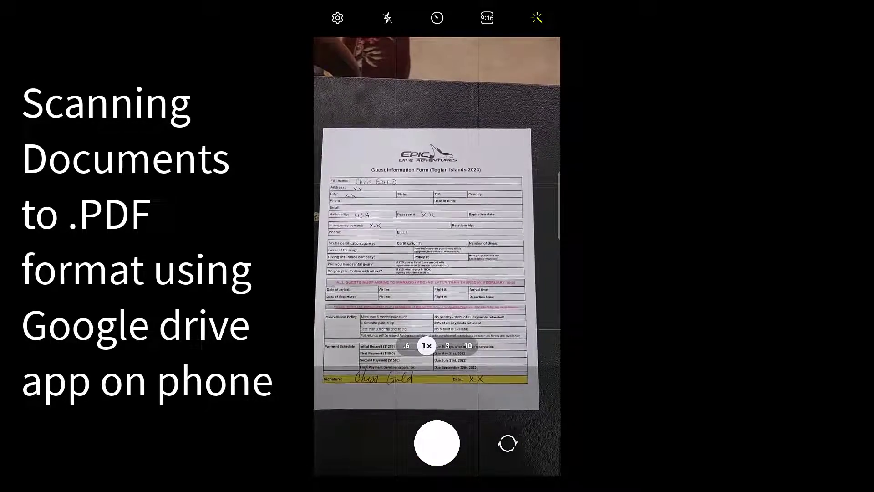
{"action": "left_click", "coordinate": [437, 443]}
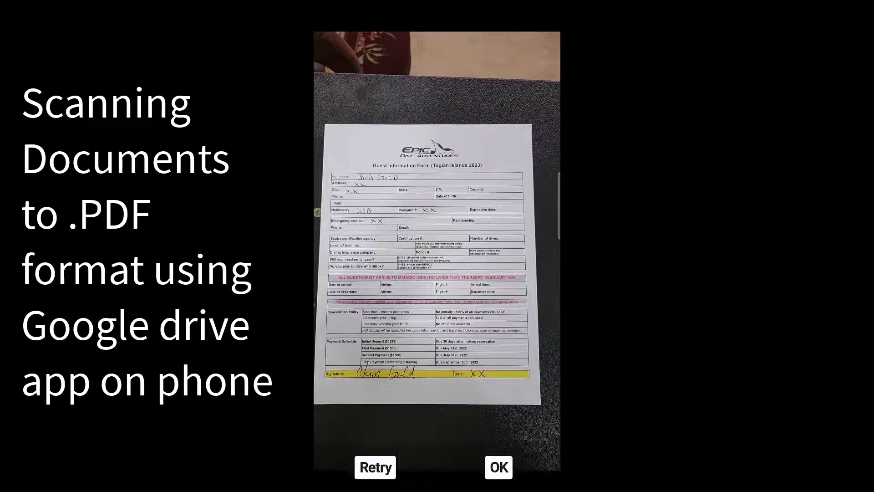
{"action": "left_click", "coordinate": [498, 467]}
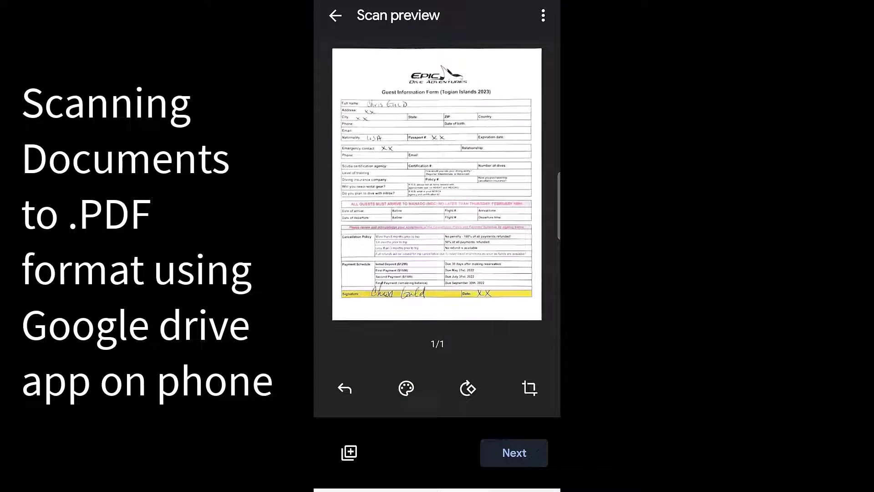
Add the PADI liability release as a cropped second page and generate the PDF.
{"action": "left_click", "coordinate": [349, 452]}
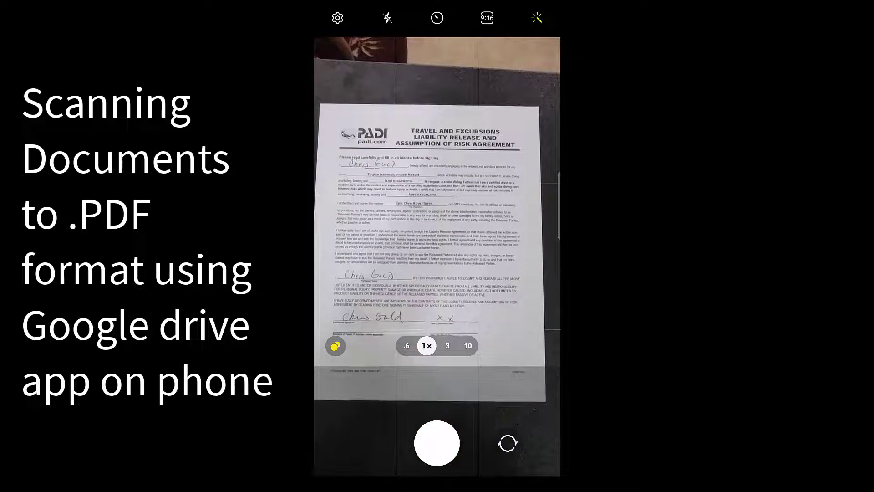
{"action": "left_click", "coordinate": [437, 443]}
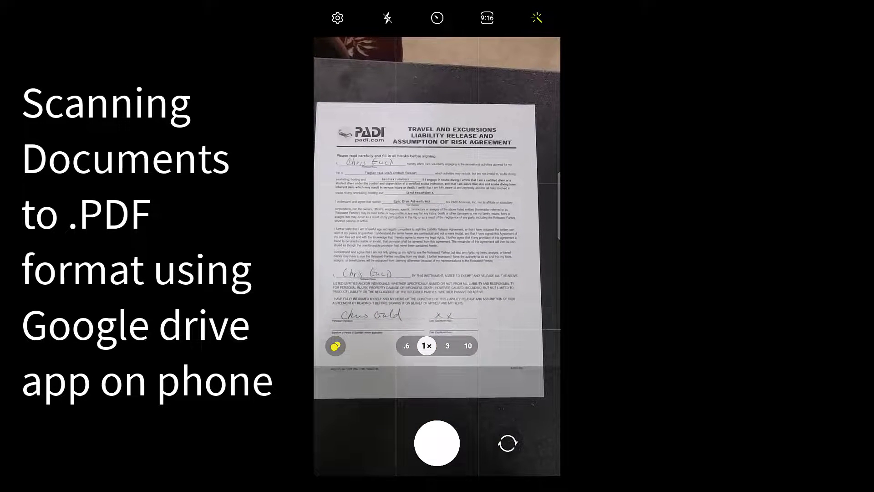
{"action": "left_click", "coordinate": [499, 467]}
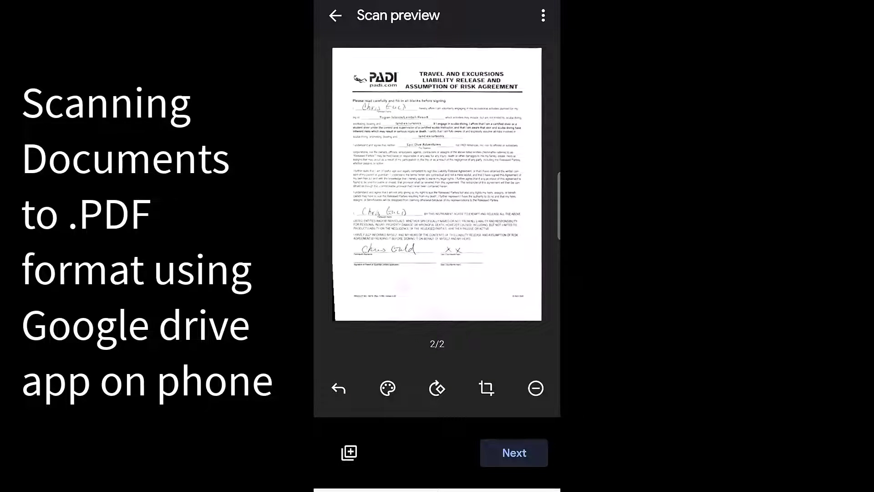
{"action": "left_click", "coordinate": [486, 388]}
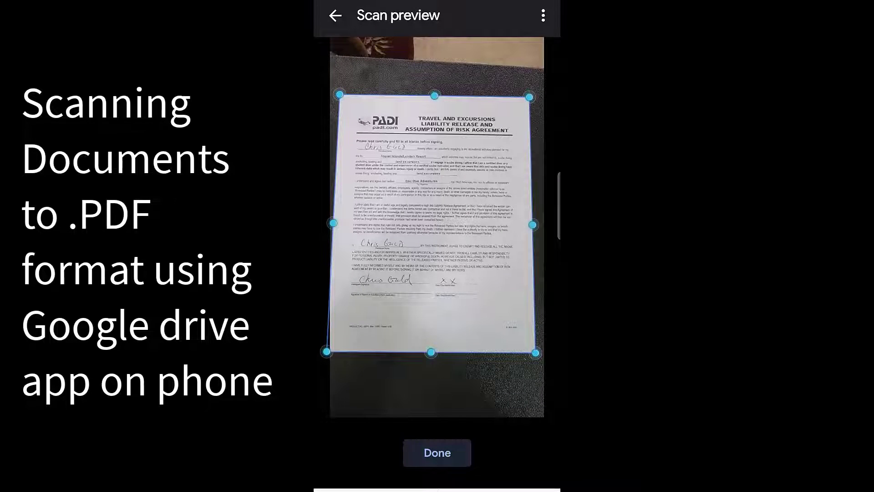
{"action": "left_click", "coordinate": [437, 452]}
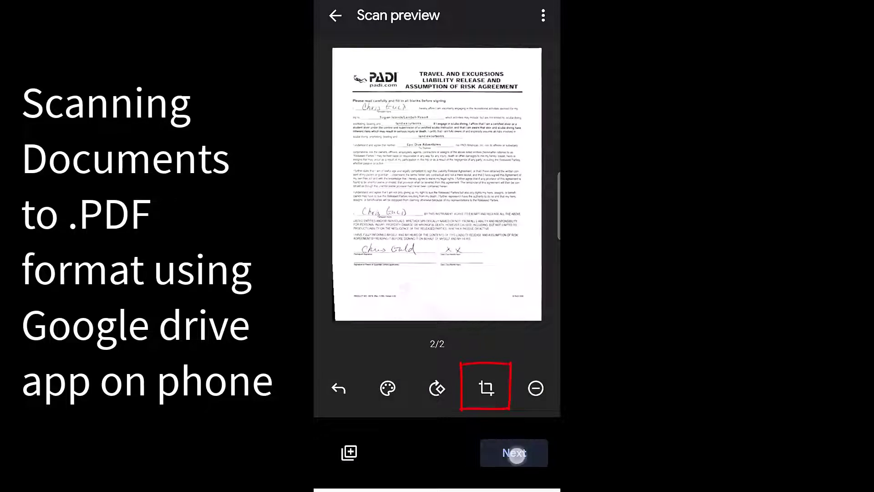
{"action": "left_click", "coordinate": [516, 455]}
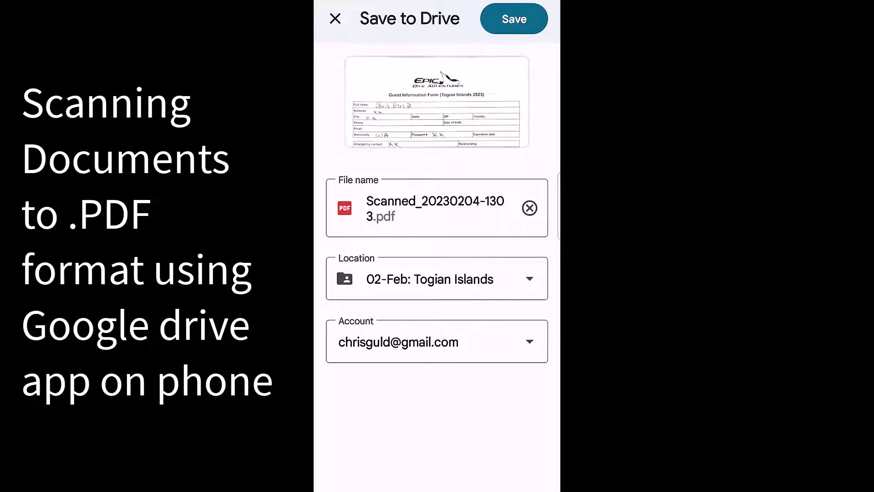
Name the two-page scan 'padi' and save it to the Togian Islands trip folder.
{"action": "left_click", "coordinate": [433, 201]}
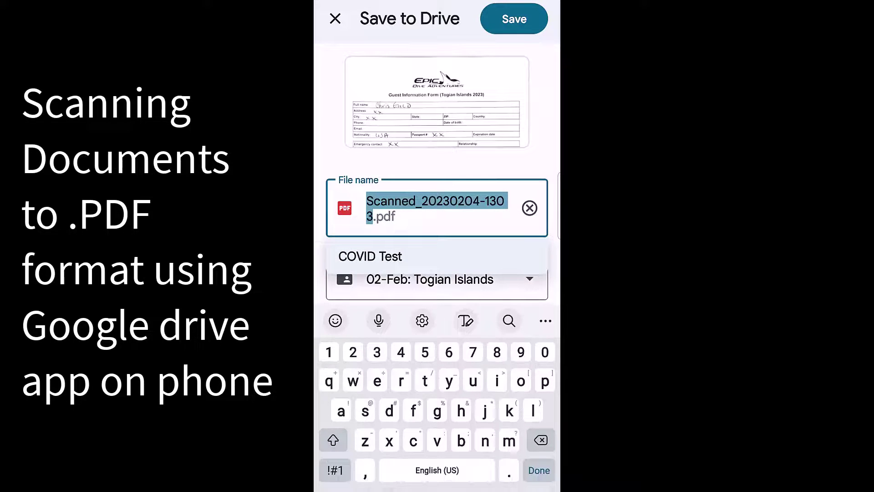
{"action": "type", "text": "pad"}
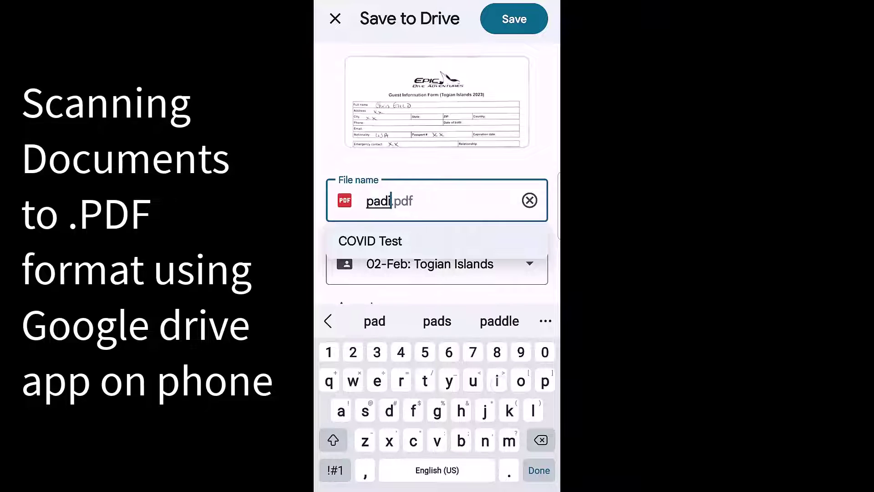
{"action": "type", "text": "i"}
{"action": "left_click", "coordinate": [430, 271]}
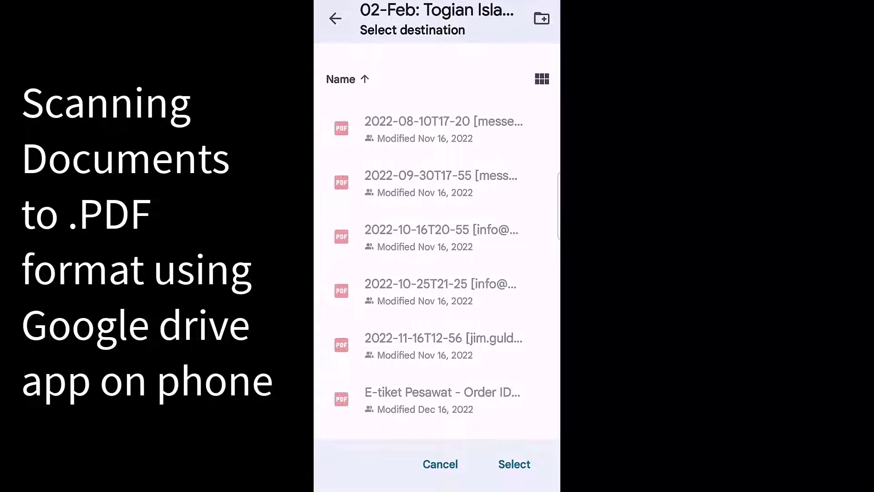
{"action": "left_click", "coordinate": [440, 464]}
{"action": "left_click", "coordinate": [513, 17]}
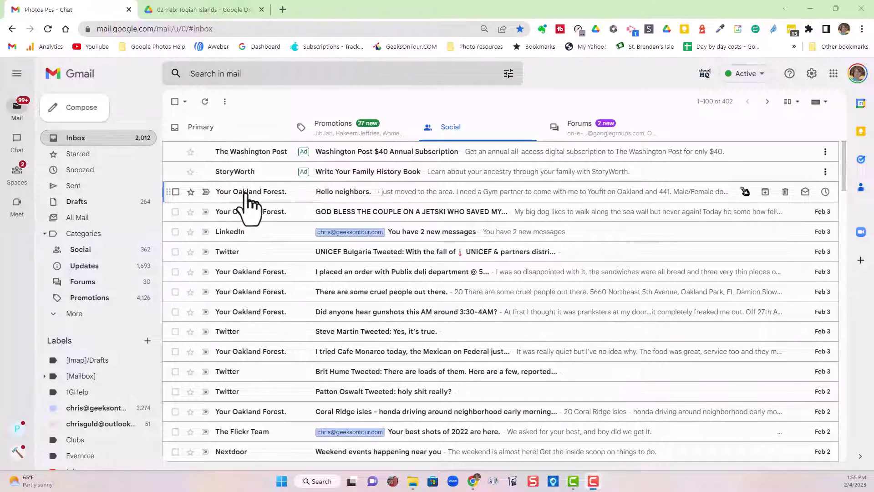
Start a new email and browse Drive to Travel > 2023 > 02-Feb: Togian Islands.
{"action": "left_click", "coordinate": [76, 112]}
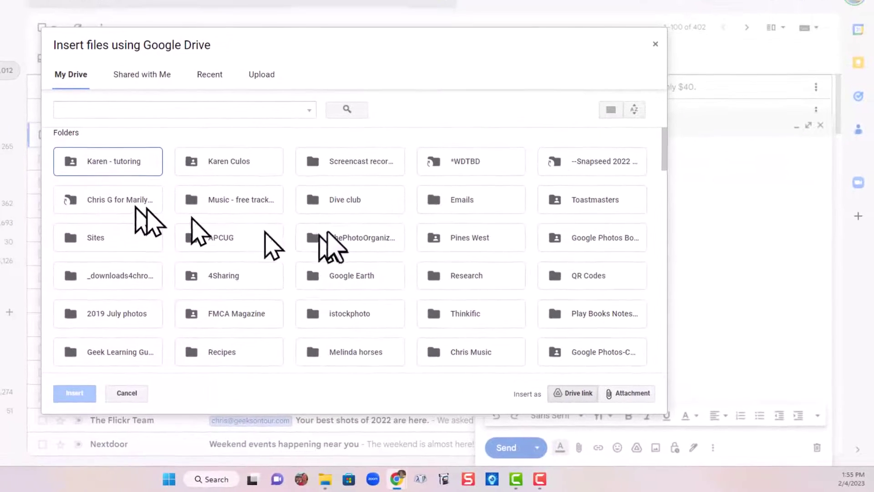
{"action": "scroll", "coordinate": [385, 230], "scroll_direction": "down", "scroll_amount": 10}
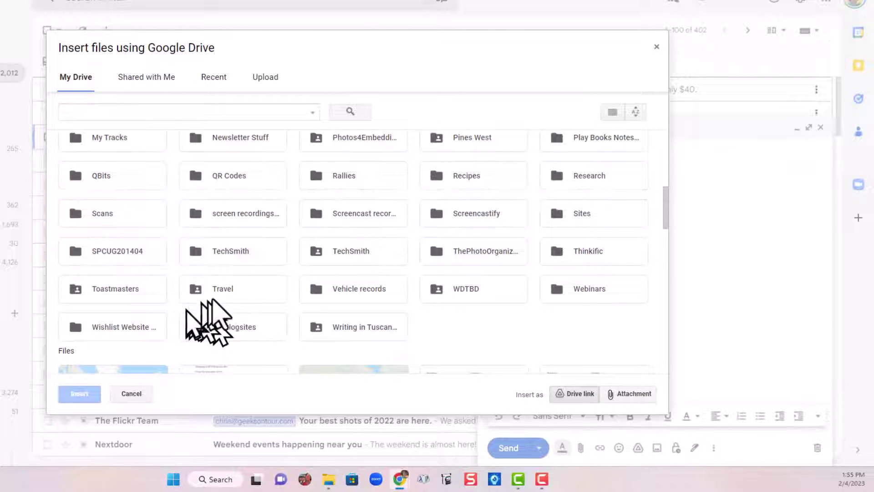
{"action": "double_click", "coordinate": [238, 293]}
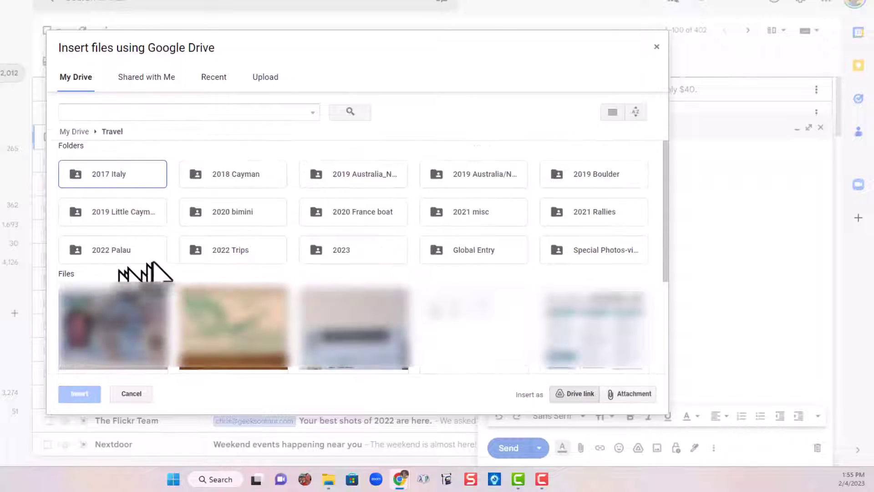
{"action": "double_click", "coordinate": [378, 252]}
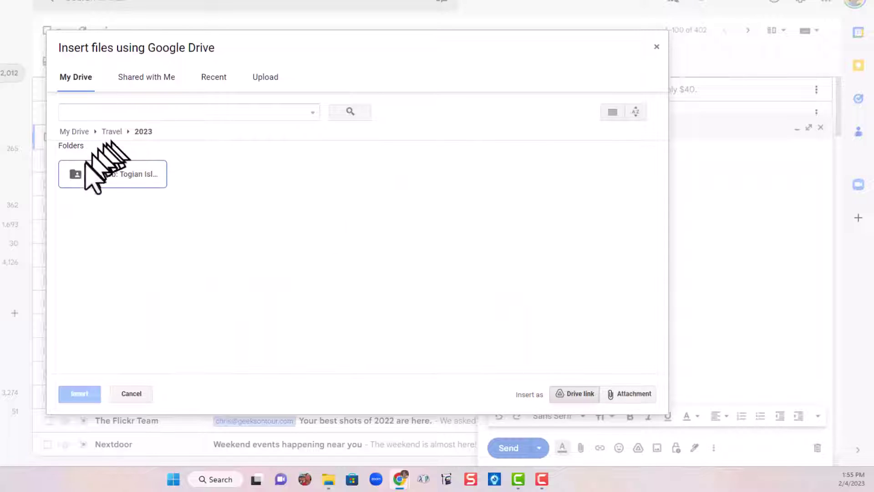
{"action": "double_click", "coordinate": [124, 171]}
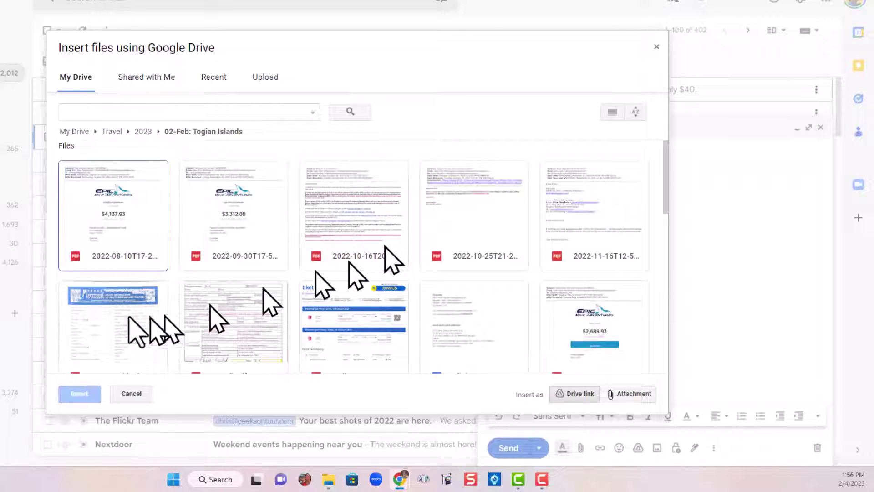
Insert the mermaid release and padi PDFs into the email.
{"action": "left_click", "coordinate": [93, 321]}
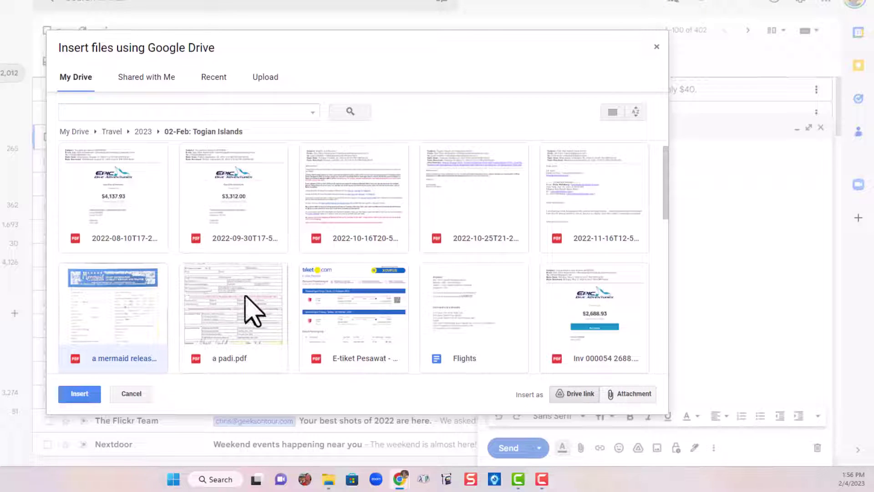
{"action": "left_click", "coordinate": [229, 314]}
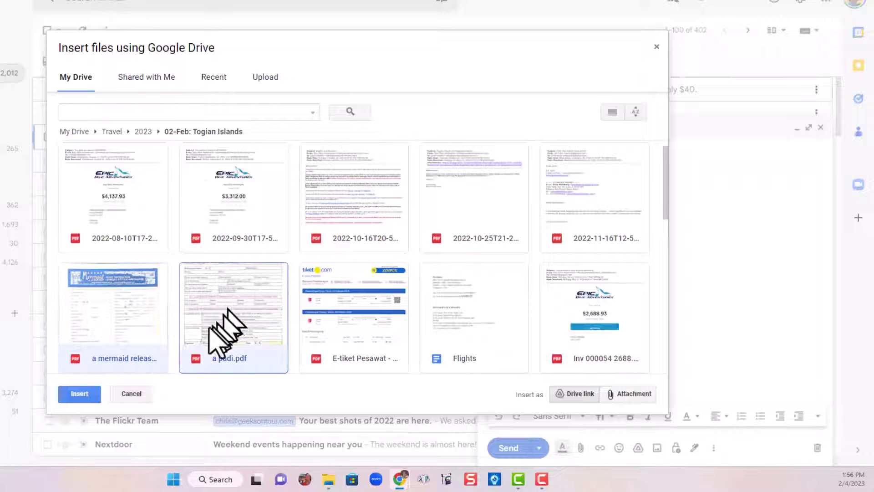
{"action": "left_click", "coordinate": [79, 394]}
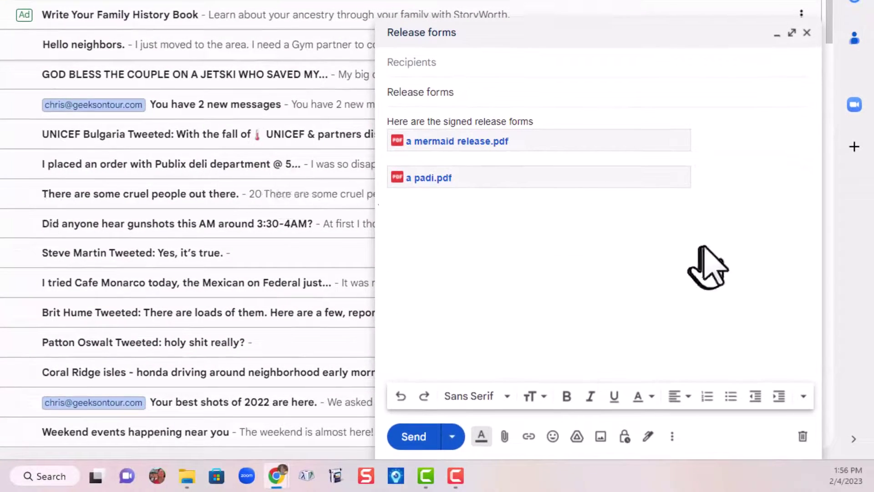